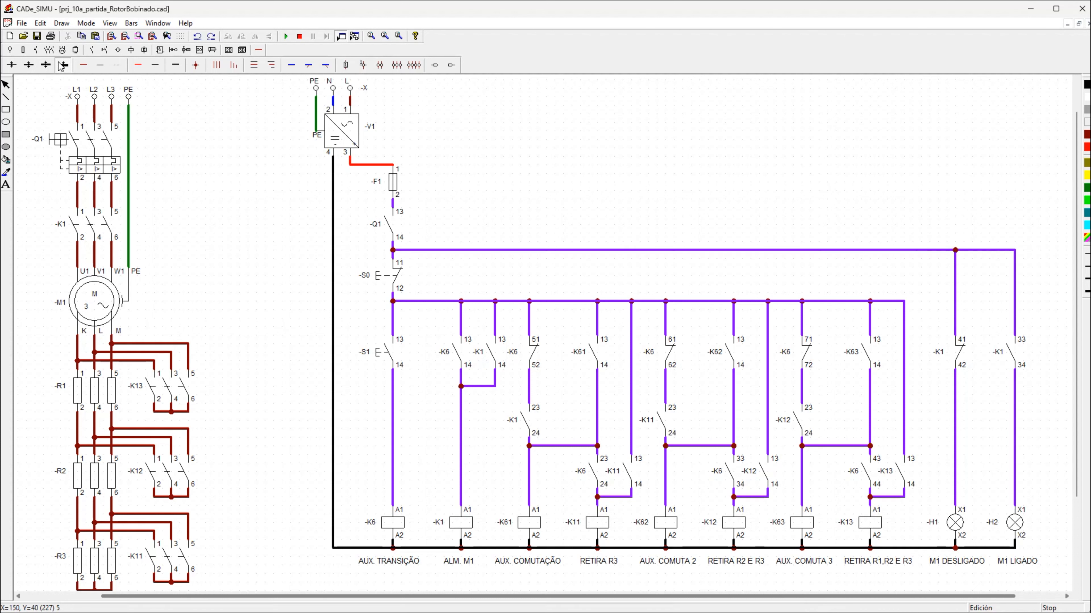
pyautogui.click(62, 49)
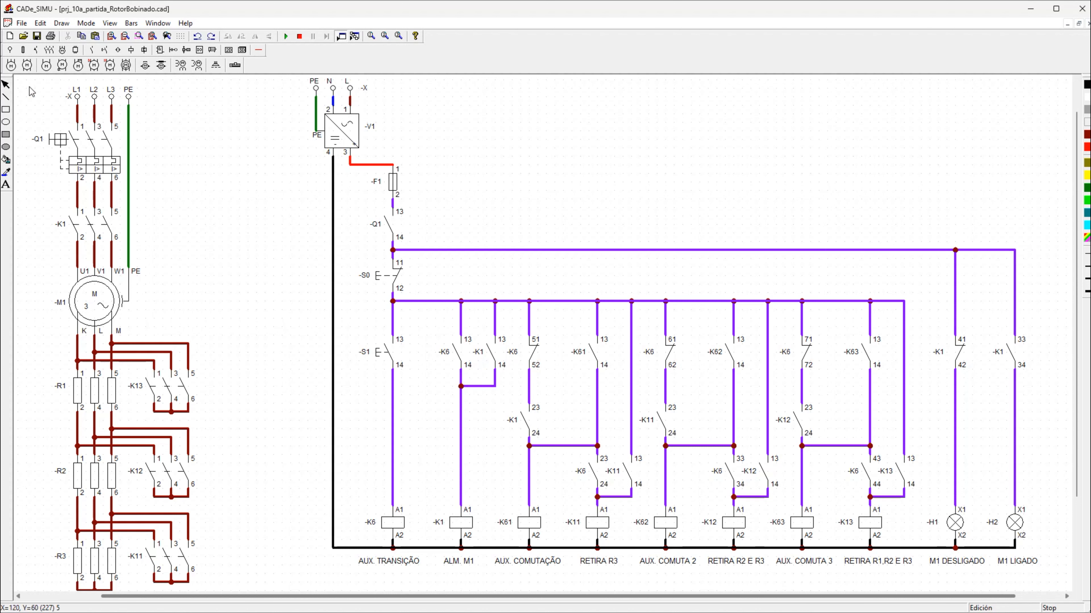
pyautogui.click(11, 49)
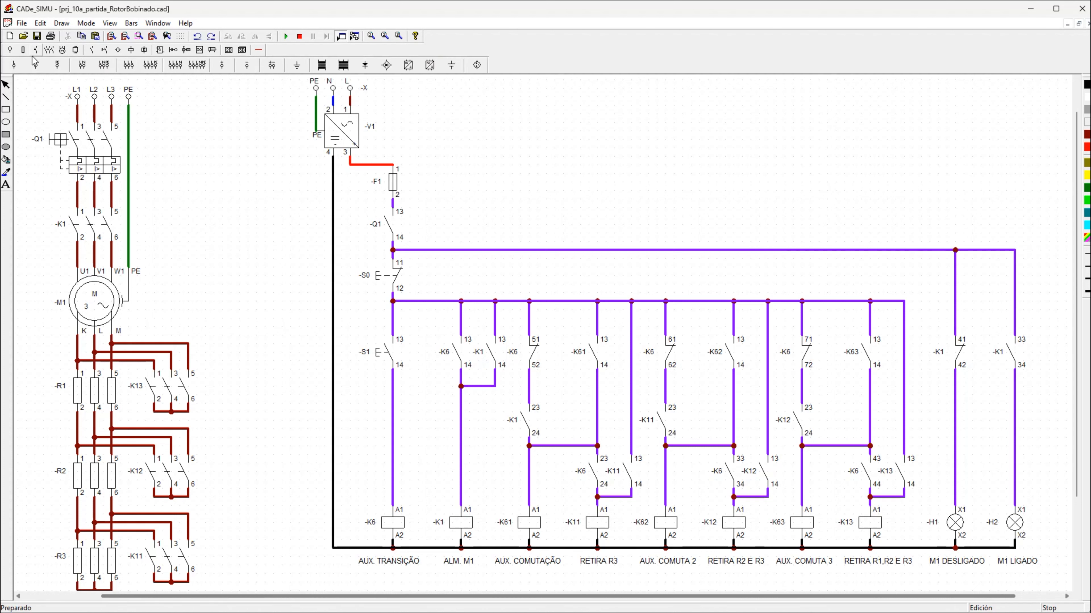
pyautogui.click(23, 50)
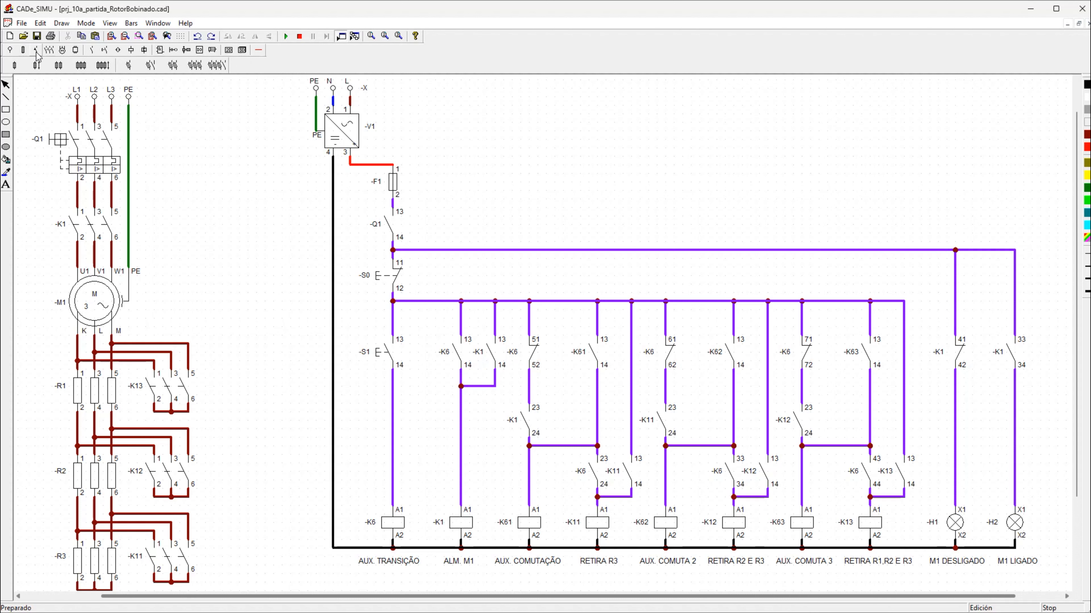
pyautogui.click(49, 51)
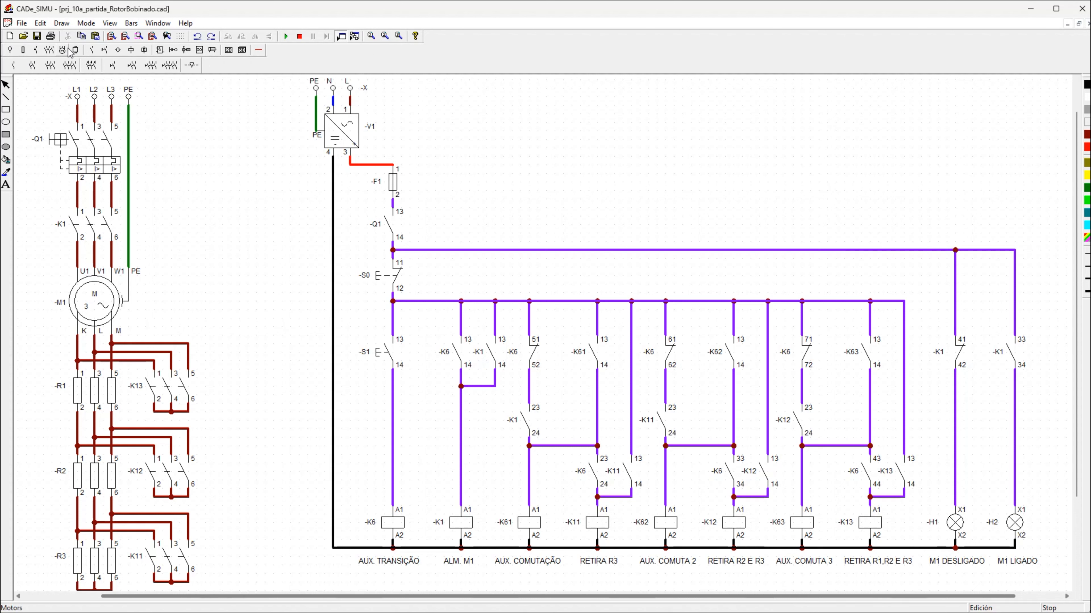
pyautogui.click(71, 50)
pyautogui.click(62, 51)
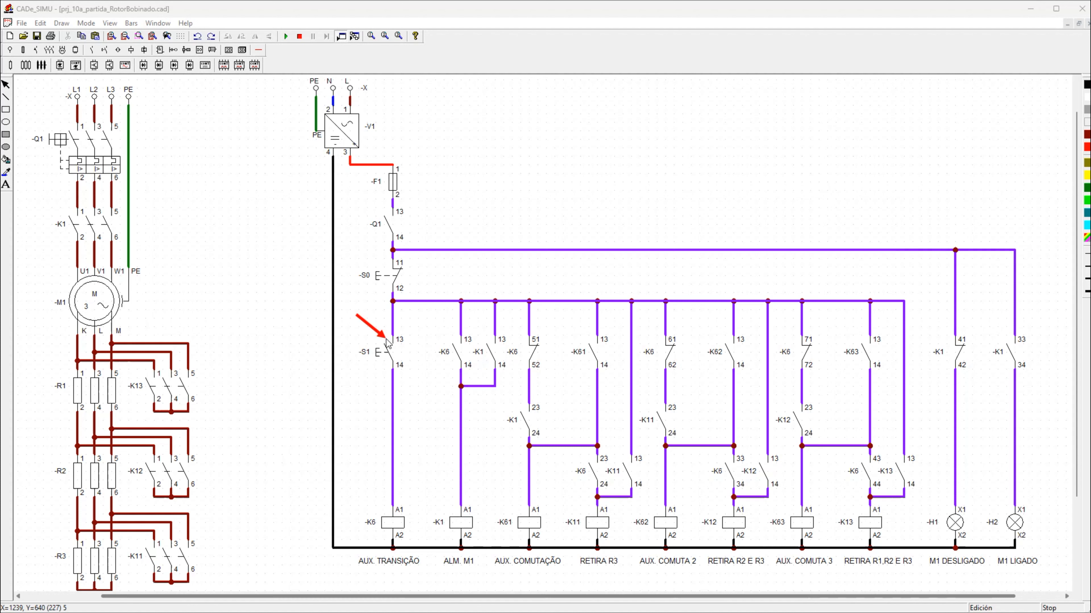
# Step: Trace the motor start logic from S1 through the K6 coil and contact to the K1 coil, its seal-in contact and power contacts
pyautogui.moveTo(343, 495); pyautogui.dragTo(382, 512)
pyautogui.moveTo(361, 484); pyautogui.dragTo(383, 514)
pyautogui.moveTo(424, 319); pyautogui.dragTo(451, 338)
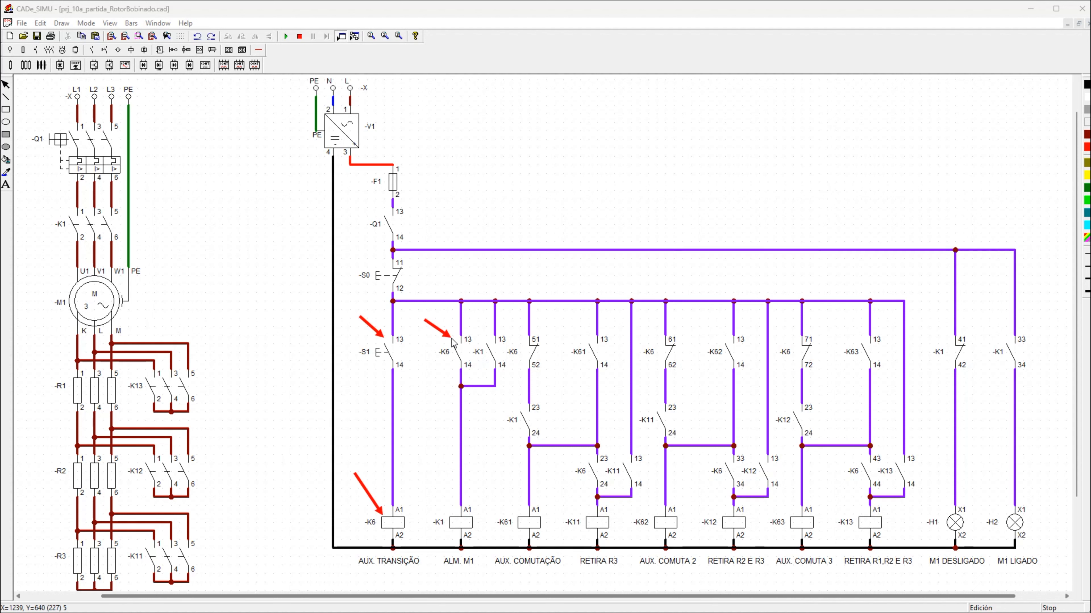
pyautogui.moveTo(434, 495); pyautogui.dragTo(455, 511)
pyautogui.moveTo(477, 372); pyautogui.dragTo(490, 359)
pyautogui.moveTo(201, 246)
pyautogui.mouseDown()
pyautogui.moveTo(127, 219)
pyautogui.moveTo(123, 226)
pyautogui.mouseUp()
# Step: Examine the first commutation stage, following the K6 and K1 contacts to K61 and the K61, K6 and K11 contacts to the K11 coil
pyautogui.moveTo(486, 455); pyautogui.dragTo(522, 432)
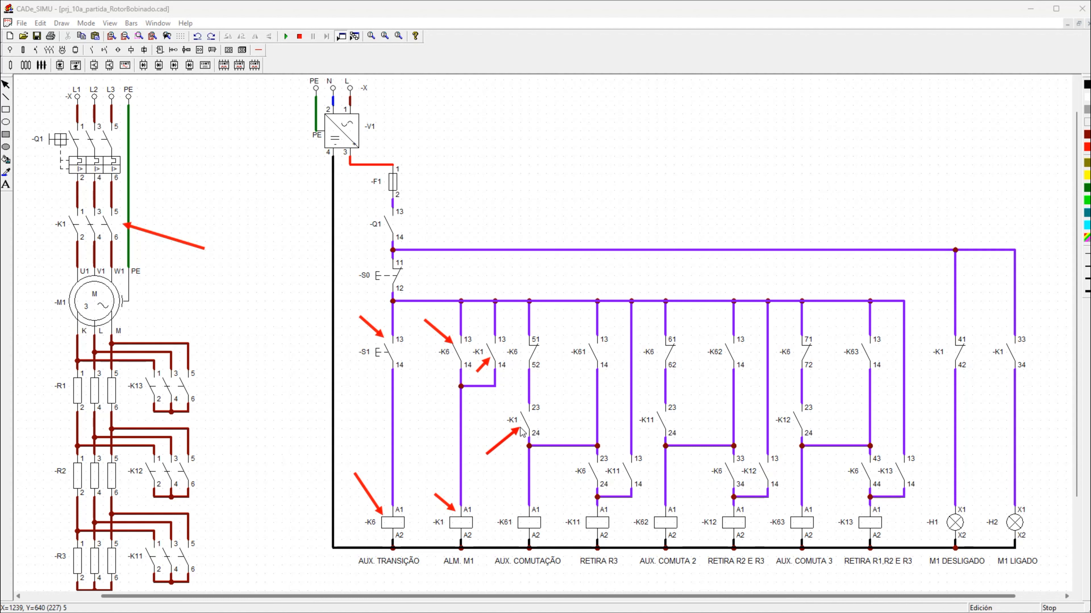
pyautogui.moveTo(558, 325)
pyautogui.mouseDown()
pyautogui.moveTo(552, 355)
pyautogui.moveTo(538, 357)
pyautogui.mouseUp()
pyautogui.moveTo(556, 467); pyautogui.dragTo(542, 493)
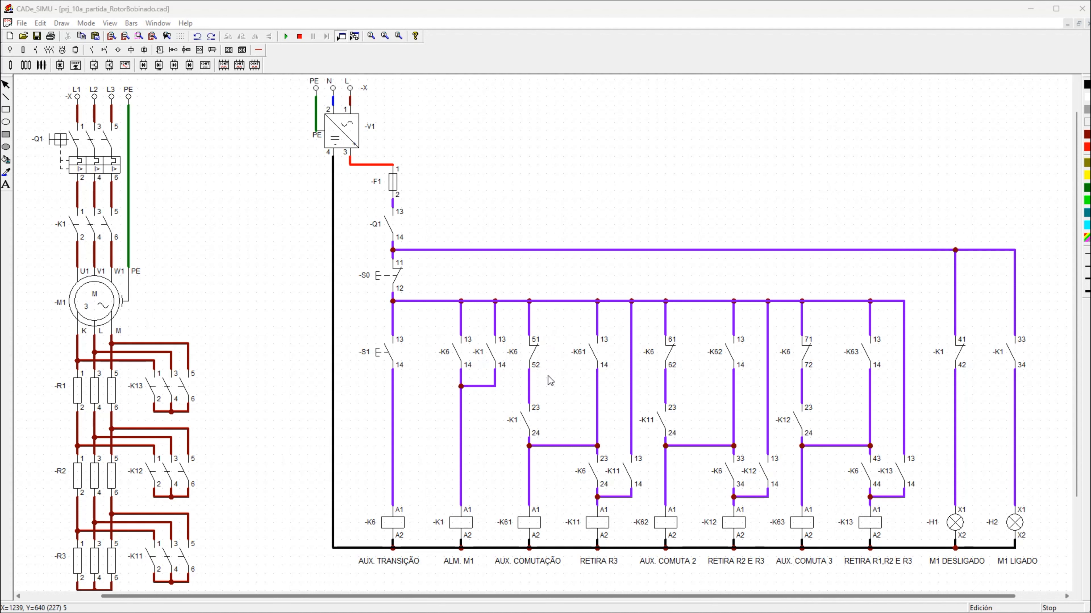
pyautogui.moveTo(564, 328); pyautogui.dragTo(543, 360)
pyautogui.moveTo(554, 403); pyautogui.dragTo(539, 423)
pyautogui.moveTo(562, 491); pyautogui.dragTo(544, 515)
pyautogui.moveTo(565, 372); pyautogui.dragTo(590, 356)
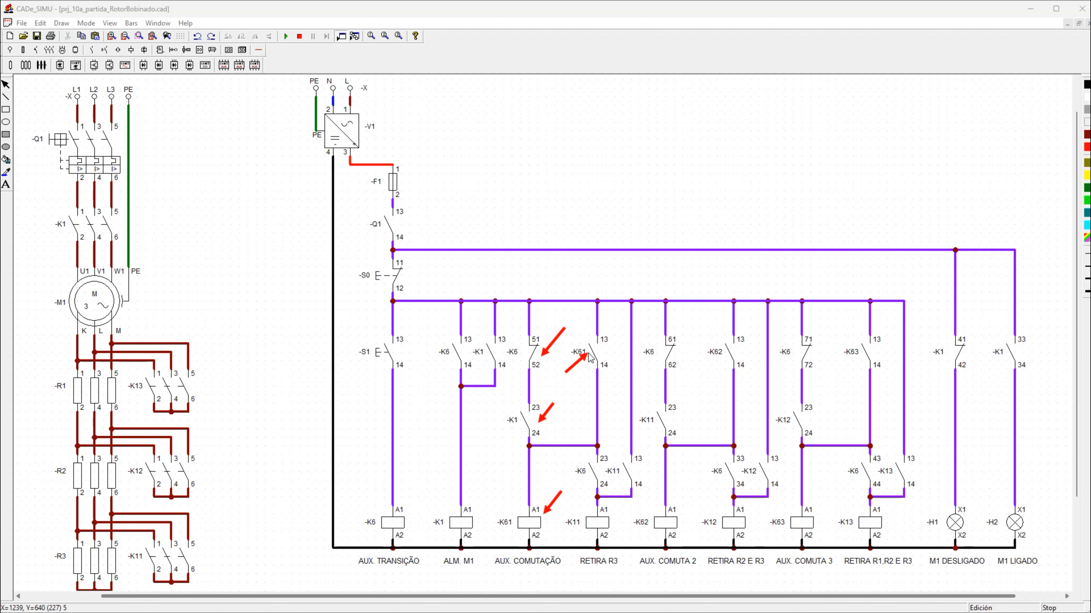
pyautogui.moveTo(553, 466)
pyautogui.mouseDown()
pyautogui.moveTo(579, 466)
pyautogui.moveTo(590, 511)
pyautogui.mouseUp()
pyautogui.moveTo(612, 489); pyautogui.dragTo(624, 477)
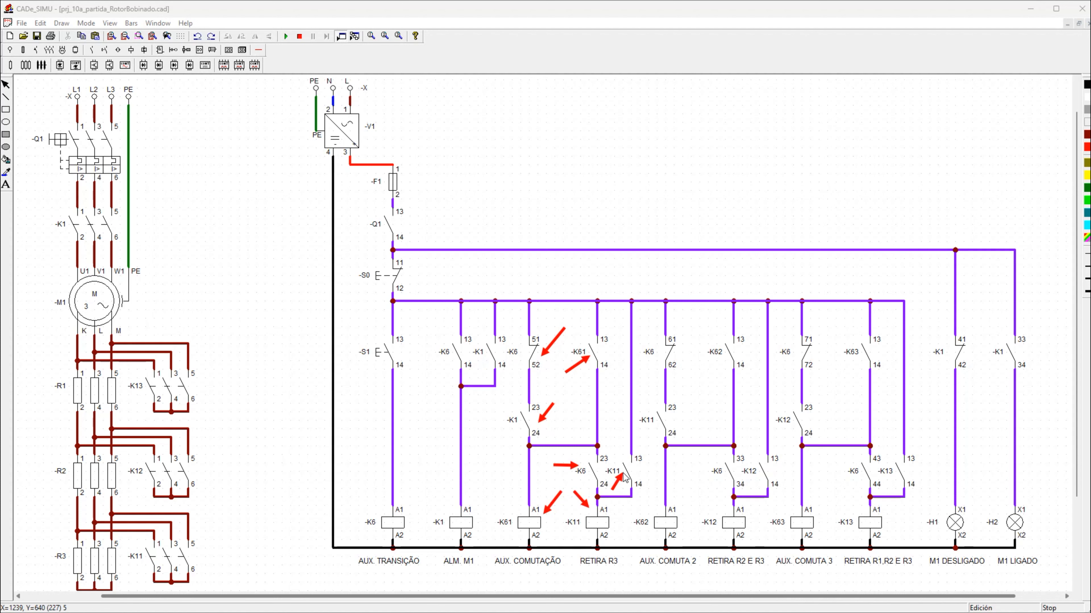
# Step: Examine the second commutation stage, following the K6 and K11 contacts to K62 and the K62 and K6 contacts feeding K12
pyautogui.moveTo(699, 378); pyautogui.dragTo(675, 351)
pyautogui.moveTo(704, 408); pyautogui.dragTo(678, 424)
pyautogui.moveTo(704, 465); pyautogui.dragTo(677, 503)
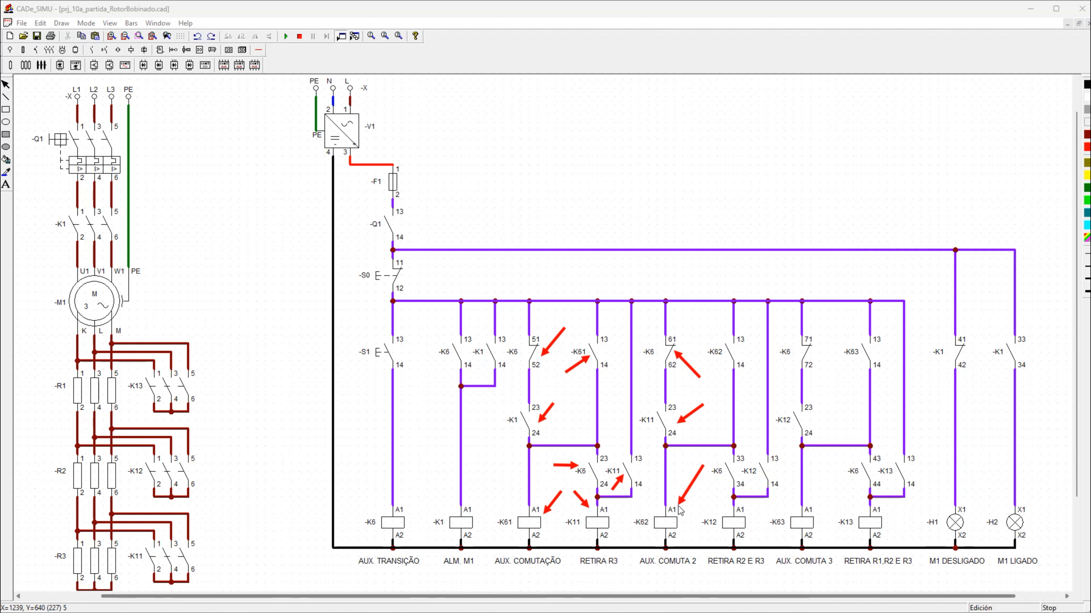
pyautogui.moveTo(709, 383); pyautogui.dragTo(725, 361)
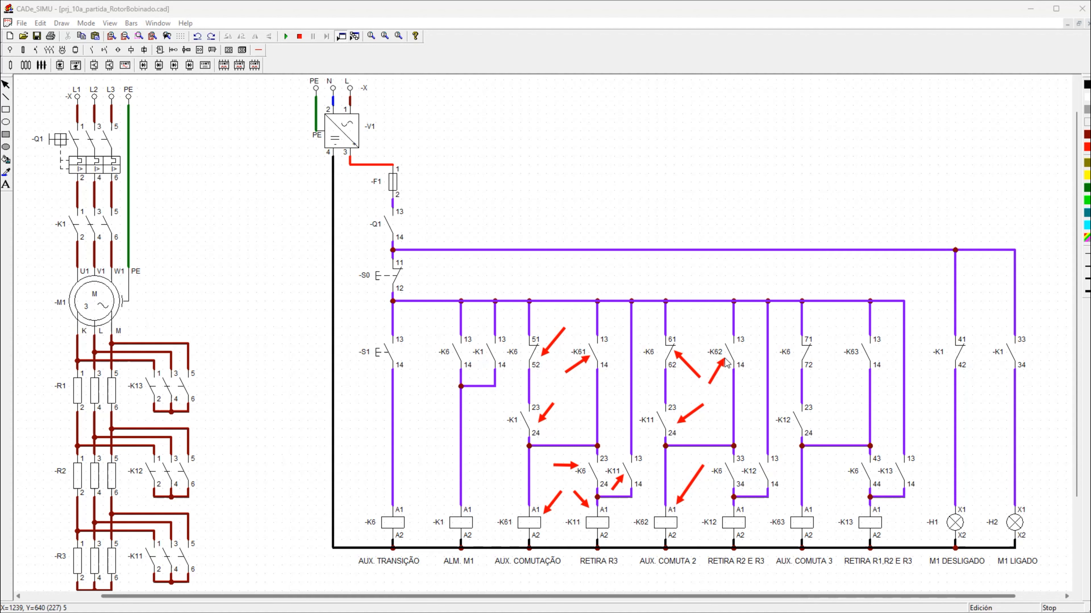
pyautogui.moveTo(698, 512); pyautogui.dragTo(727, 481)
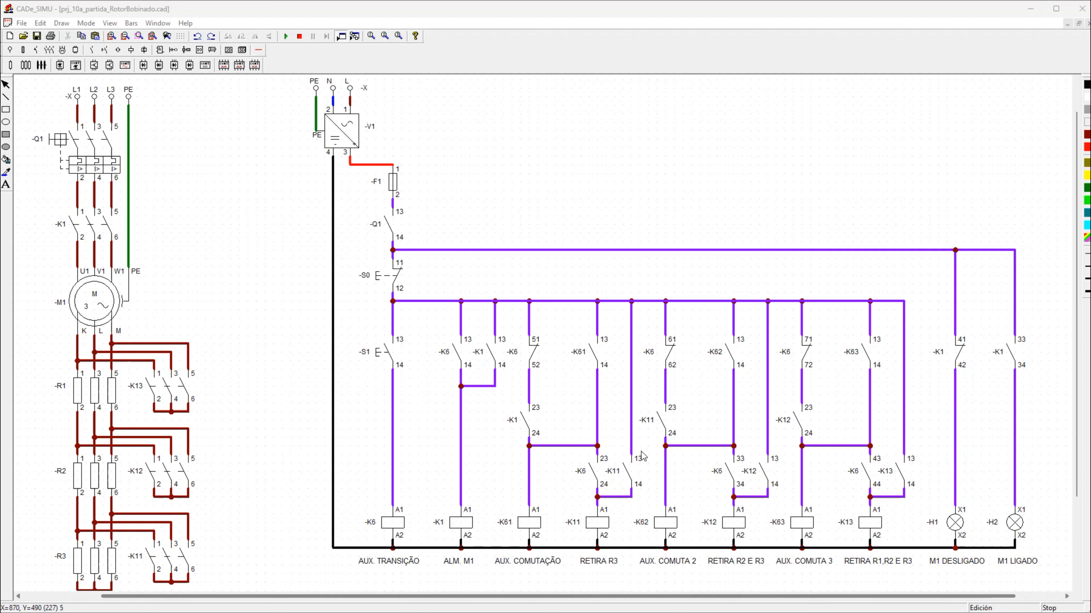
# Step: Start the circuit simulation and close the motor circuit breaker Q1
pyautogui.click(286, 36)
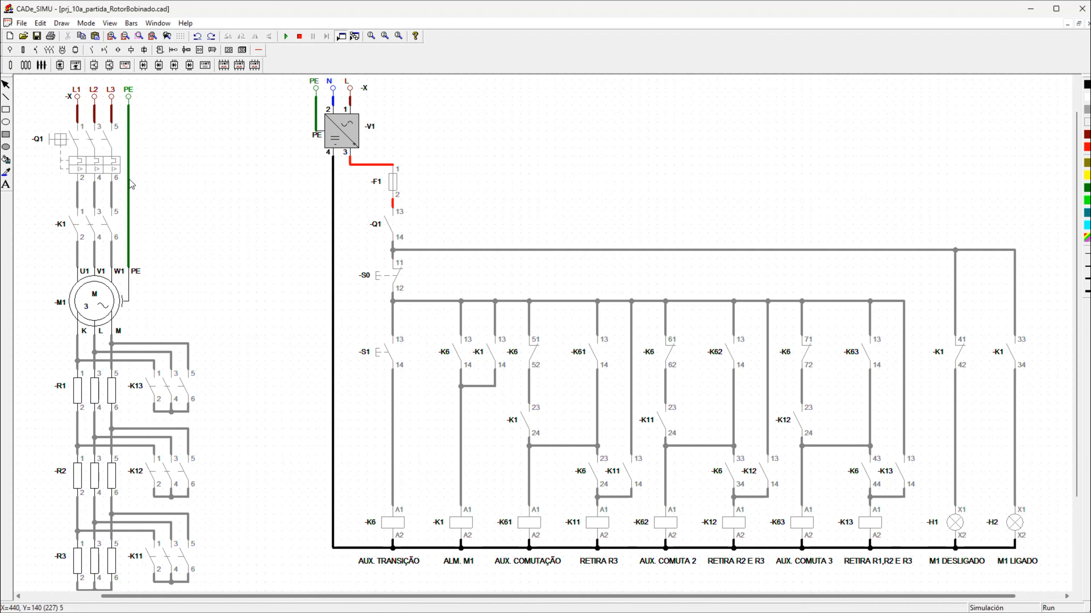
pyautogui.click(59, 145)
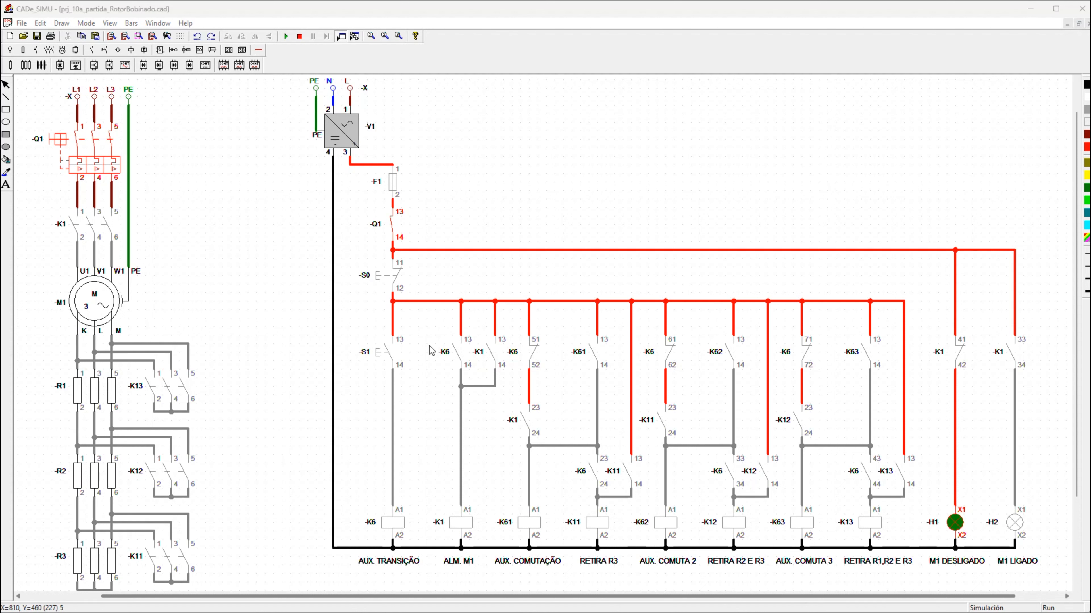
# Step: Examine the energized circuit along K1, S1 and K6, and the K6 and K1 contacts feeding K61, including the K61 contact
pyautogui.moveTo(185, 189); pyautogui.dragTo(125, 230)
pyautogui.moveTo(349, 432); pyautogui.dragTo(383, 493)
pyautogui.moveTo(348, 380); pyautogui.dragTo(373, 363)
pyautogui.moveTo(420, 455); pyautogui.dragTo(457, 507)
pyautogui.moveTo(433, 388); pyautogui.dragTo(454, 361)
pyautogui.moveTo(489, 412); pyautogui.dragTo(525, 363)
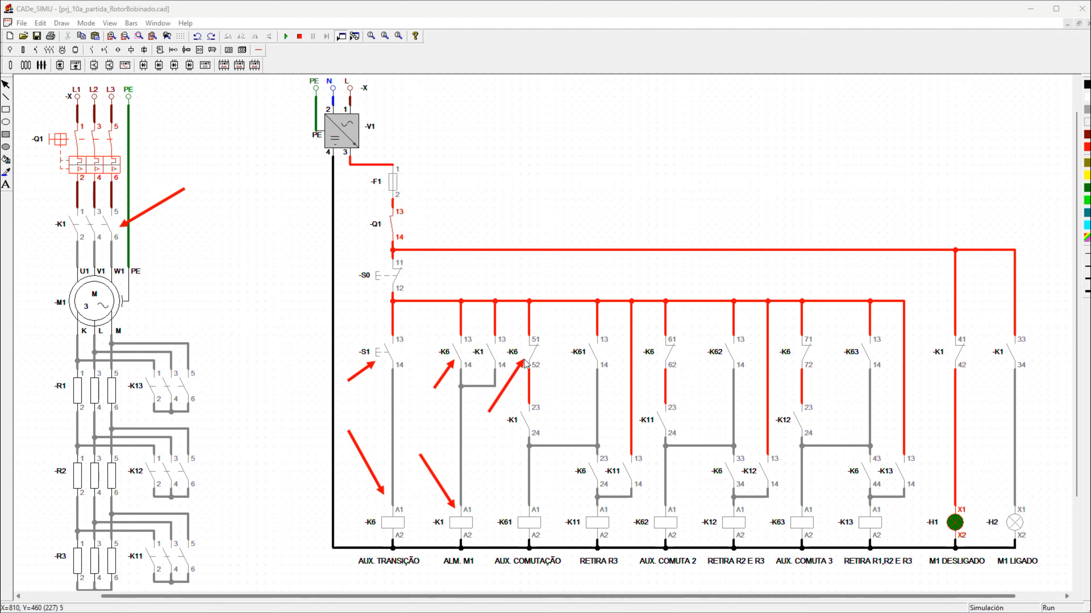
pyautogui.moveTo(524, 360); pyautogui.dragTo(521, 362)
pyautogui.moveTo(483, 437); pyautogui.dragTo(517, 429)
pyautogui.moveTo(492, 479); pyautogui.dragTo(517, 509)
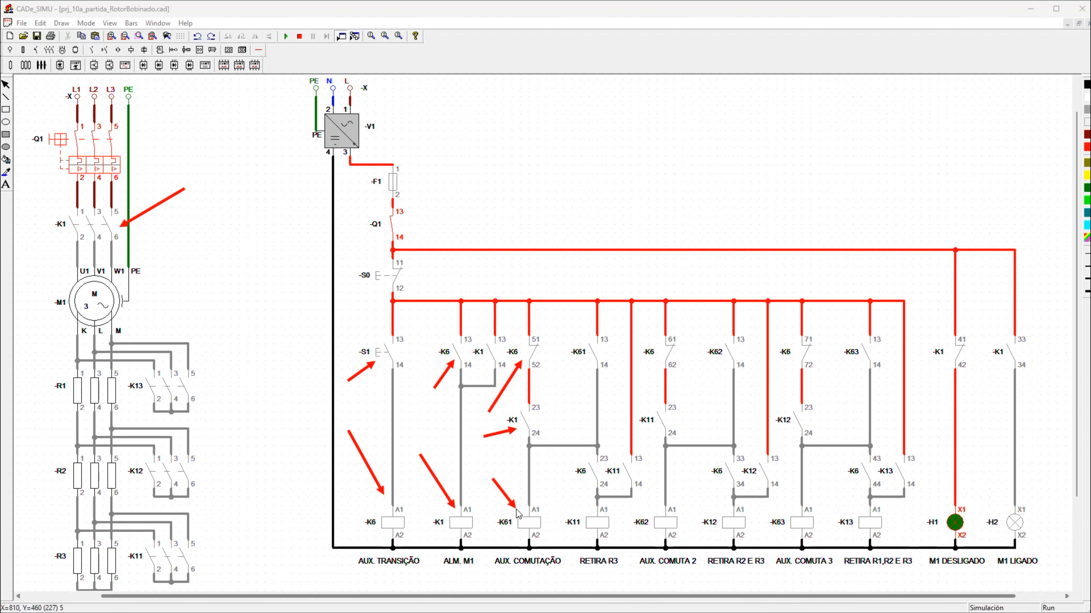
pyautogui.moveTo(557, 396); pyautogui.dragTo(590, 361)
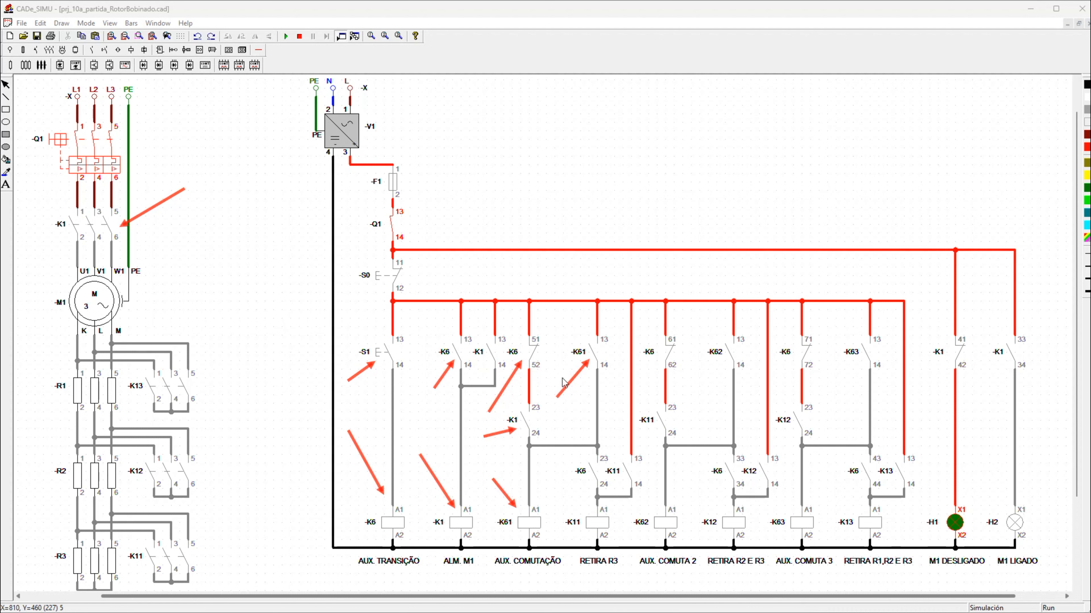
# Step: Actuate S1 to start motor M1, and trace the K61 branch and the path to coil K11 and its power contacts
pyautogui.click(380, 358)
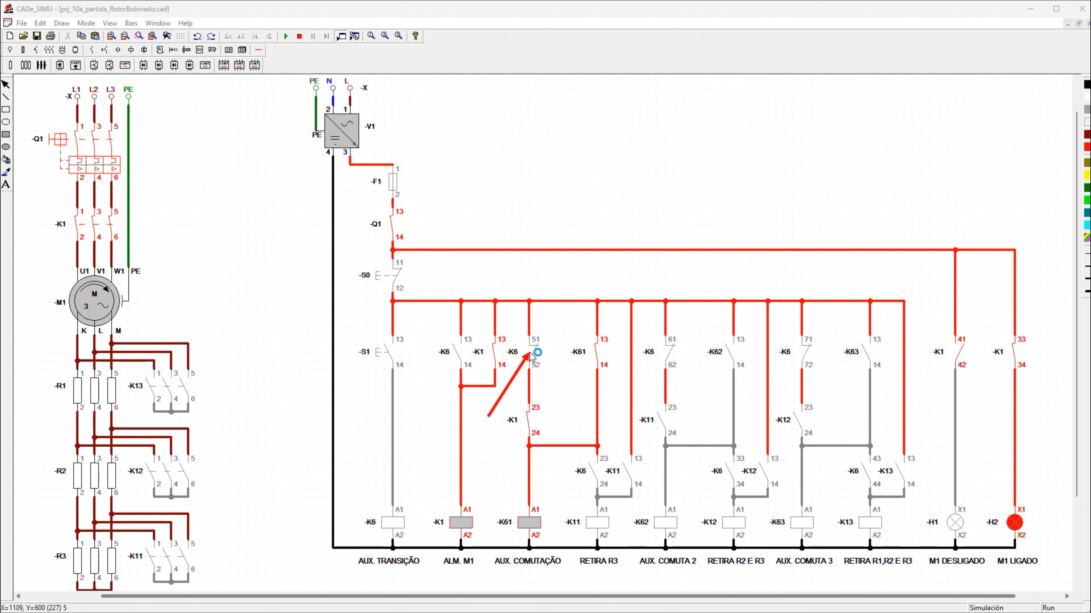
pyautogui.moveTo(484, 449); pyautogui.dragTo(520, 427)
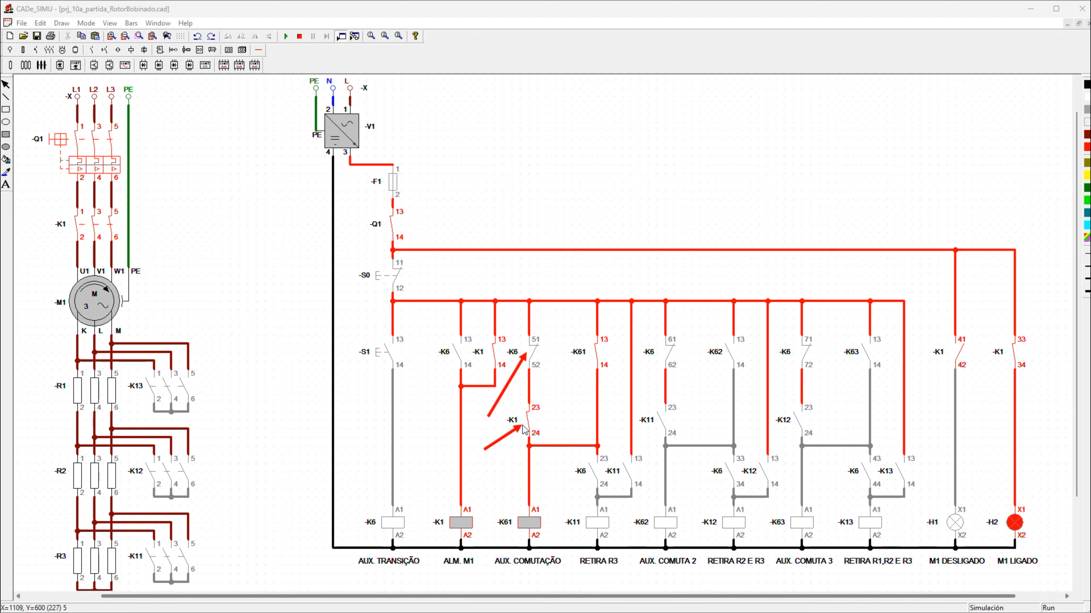
pyautogui.moveTo(494, 474); pyautogui.dragTo(518, 505)
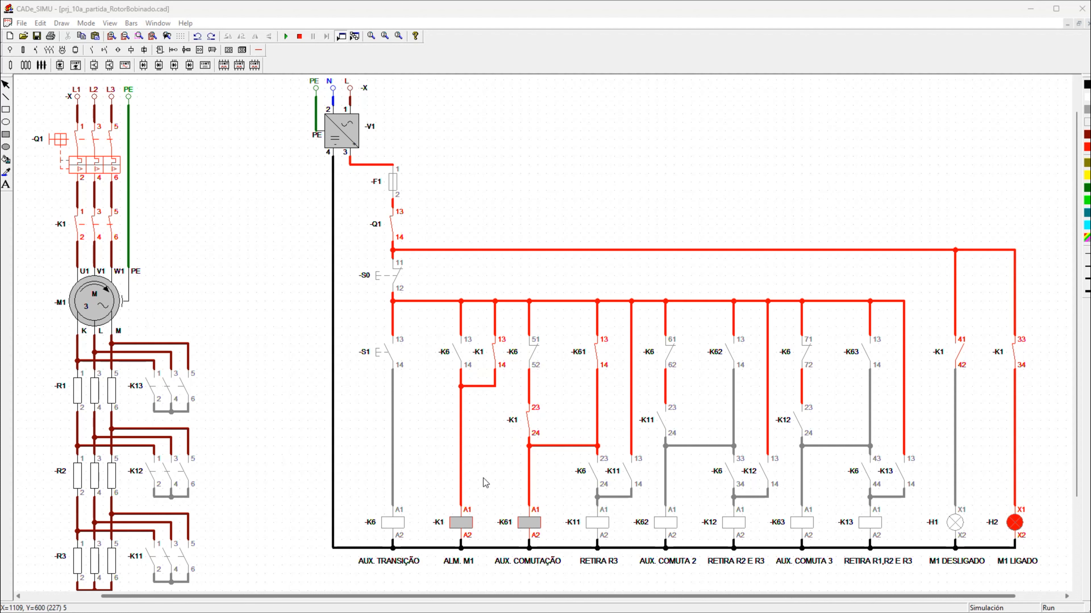
pyautogui.moveTo(553, 498)
pyautogui.mouseDown()
pyautogui.moveTo(589, 477)
pyautogui.moveTo(587, 510)
pyautogui.mouseUp()
pyautogui.moveTo(271, 511); pyautogui.dragTo(197, 544)
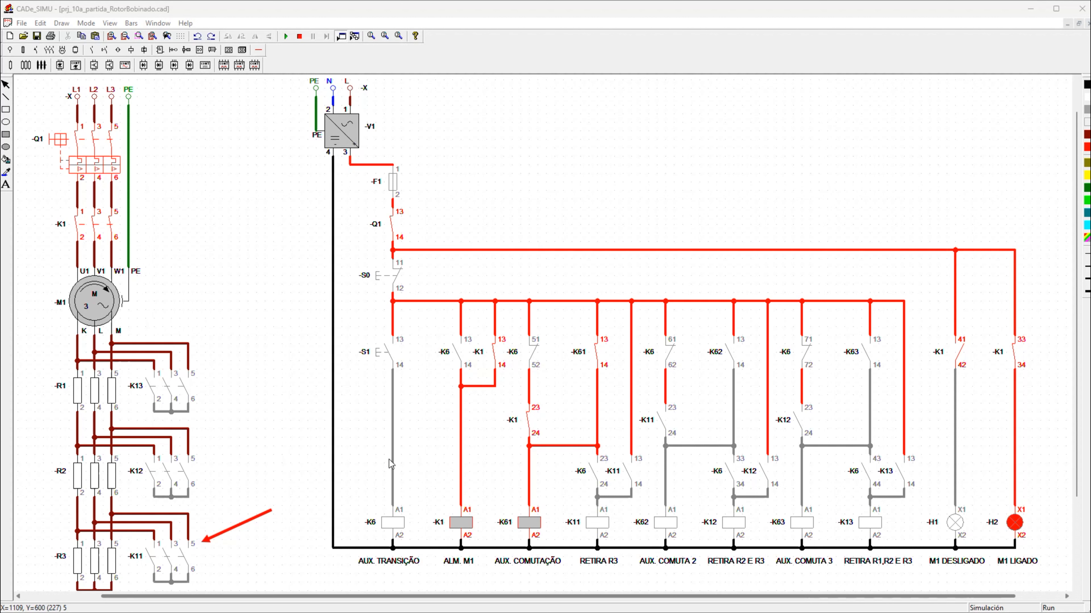
pyautogui.moveTo(347, 400); pyautogui.dragTo(379, 366)
pyautogui.moveTo(549, 475)
pyautogui.mouseDown()
pyautogui.moveTo(579, 472)
pyautogui.moveTo(589, 508)
pyautogui.mouseUp()
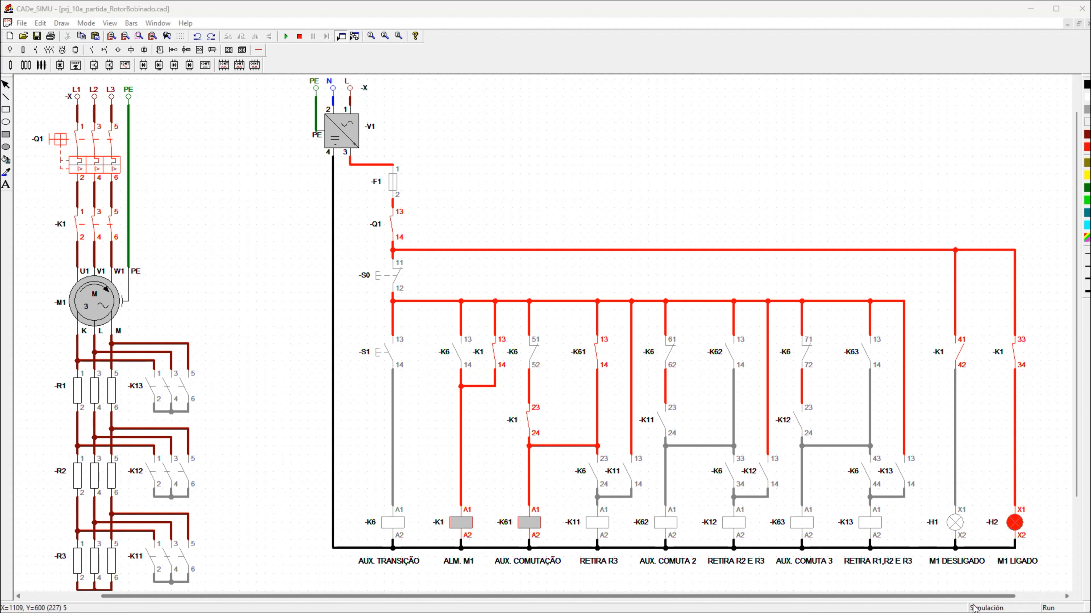
# Step: Actuate S1 repeatedly to switch in K11, K12 and K13, removing all three rotor resistor stages R3, R2 and R1
pyautogui.click(383, 355)
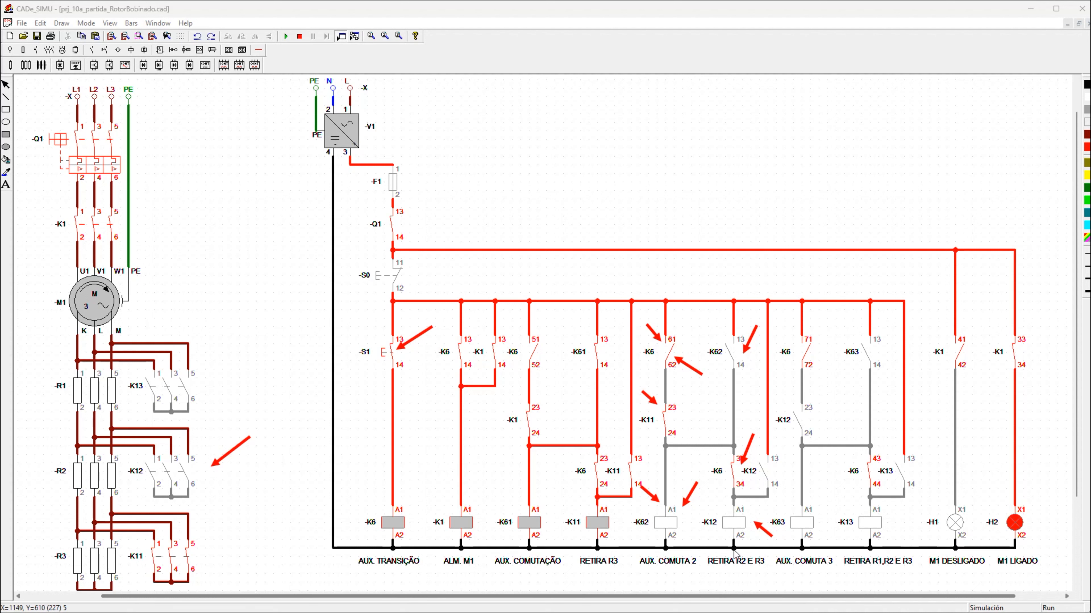
pyautogui.click(386, 354)
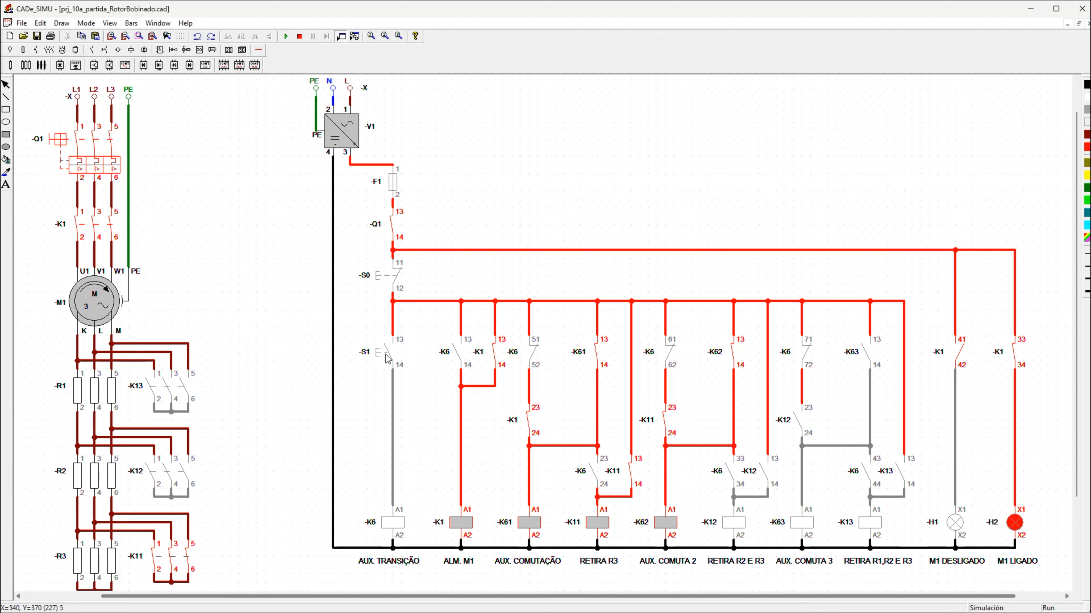
pyautogui.click(387, 356)
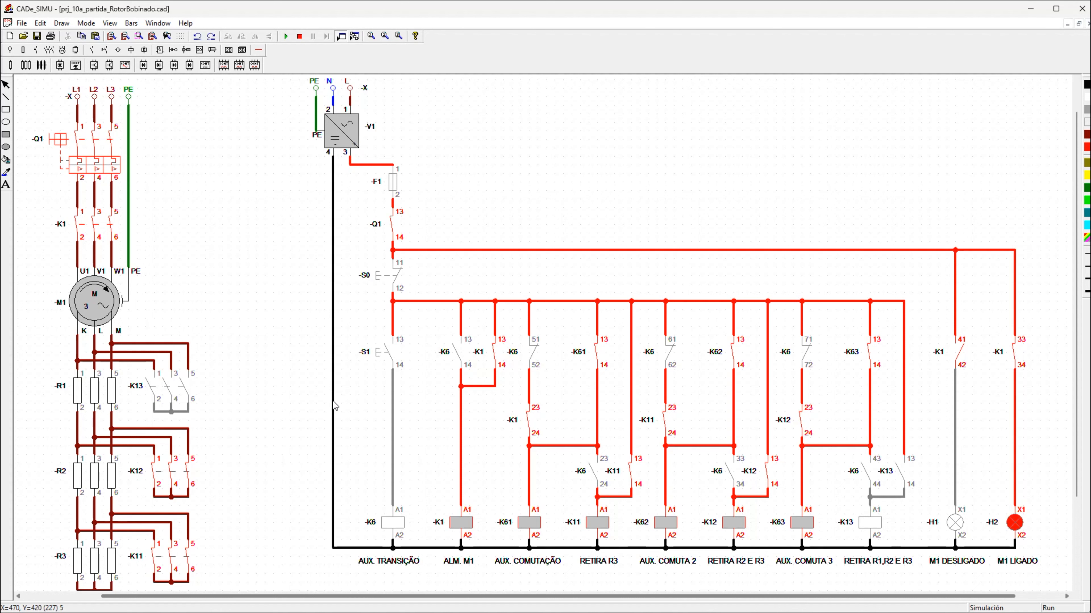
pyautogui.click(384, 356)
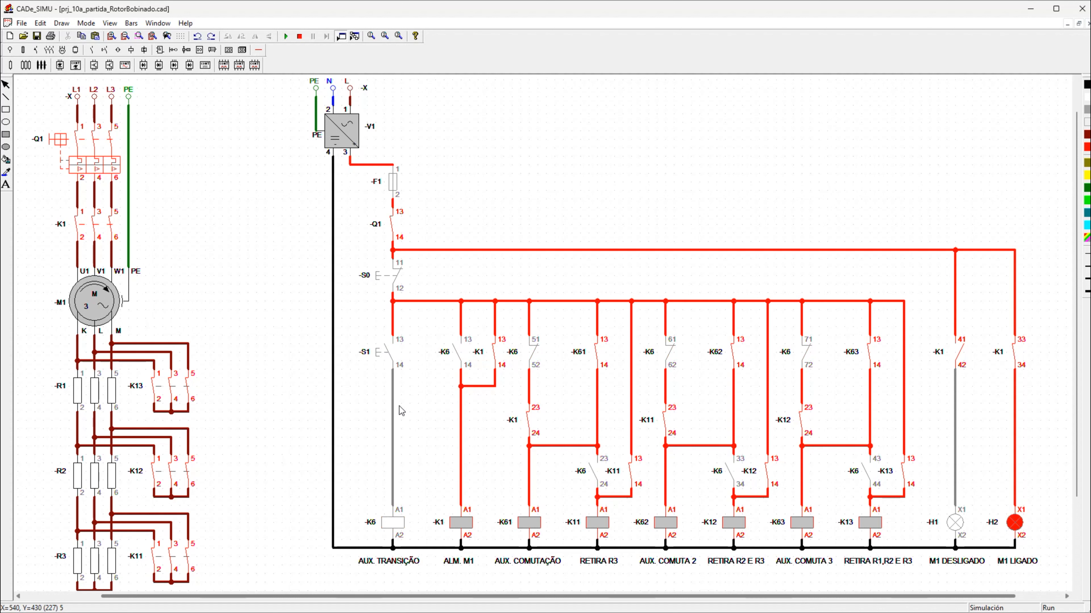
# Step: Actuate S1 again with all resistor stages removed, and stop the motor with S0
pyautogui.click(383, 361)
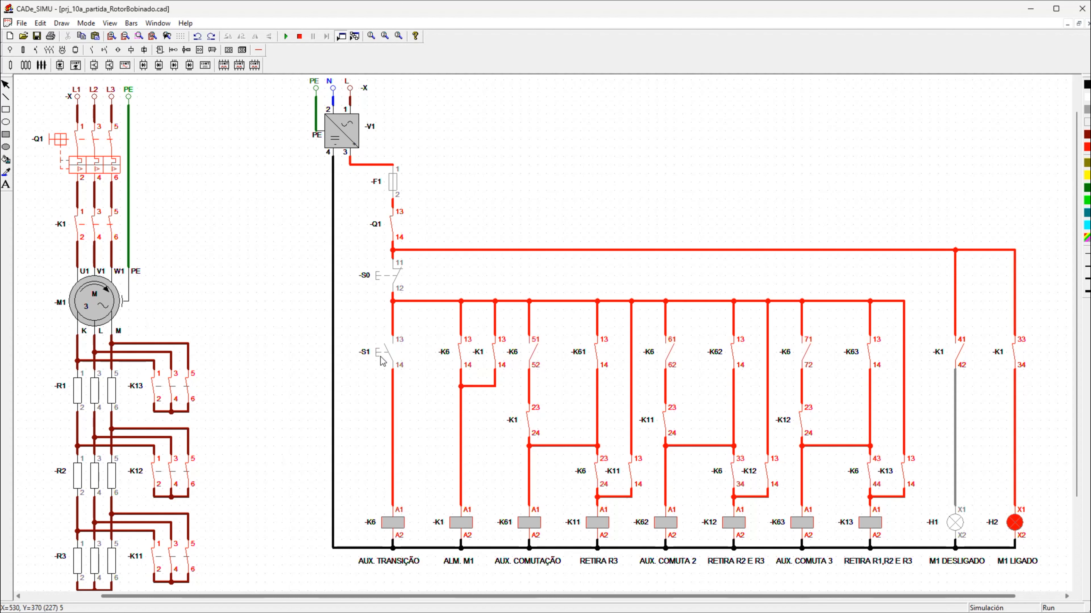
pyautogui.click(382, 361)
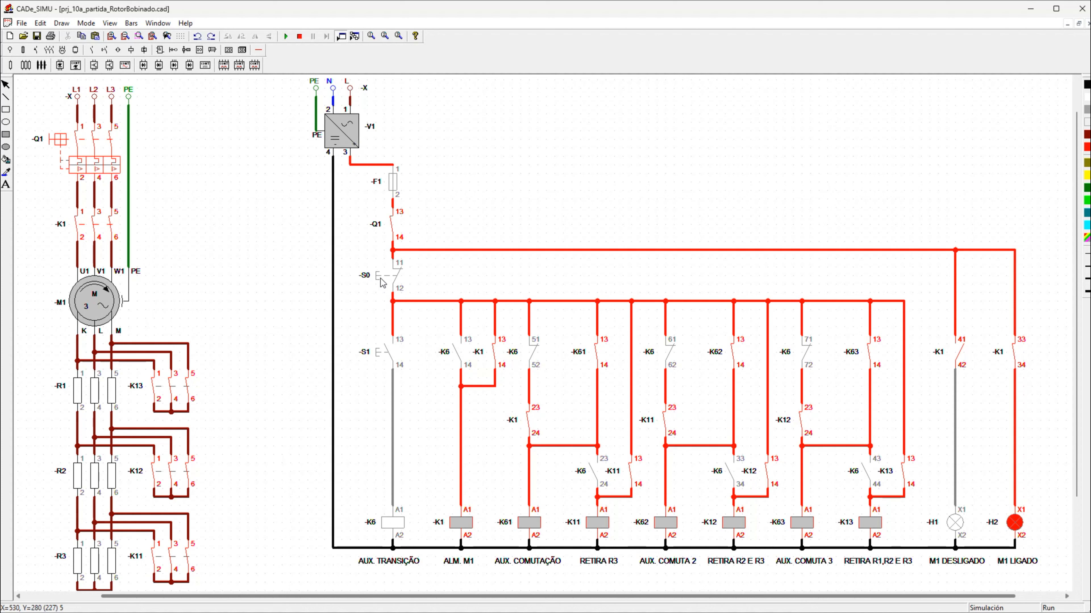
pyautogui.click(382, 283)
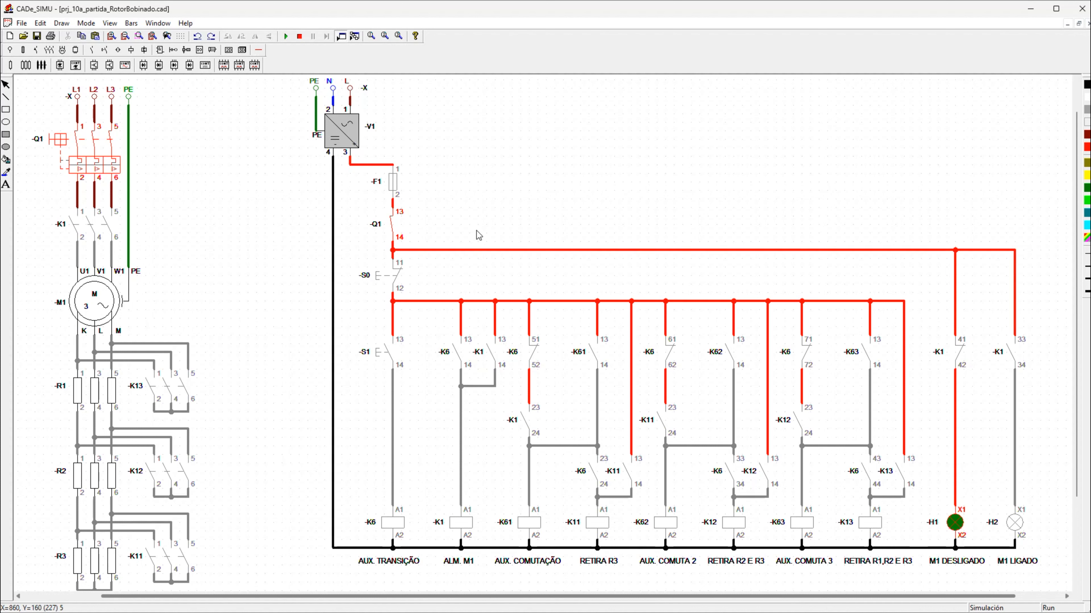
# Step: Restart the motor with S1, advance through the K11, K12 and K13 stages again, and actuate stop button S0
pyautogui.click(379, 361)
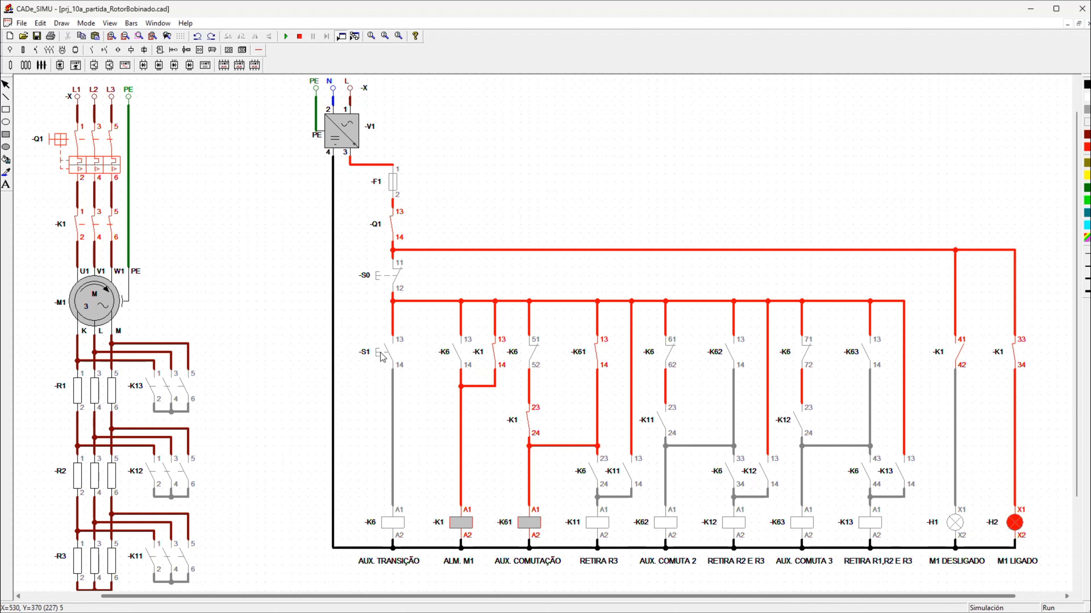
pyautogui.click(381, 357)
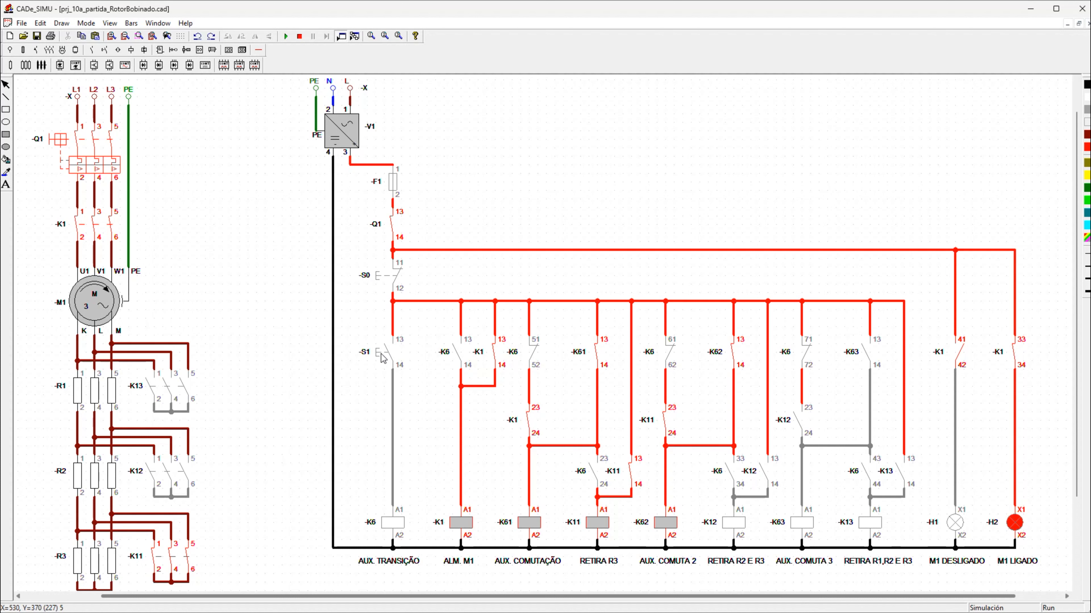
pyautogui.click(383, 358)
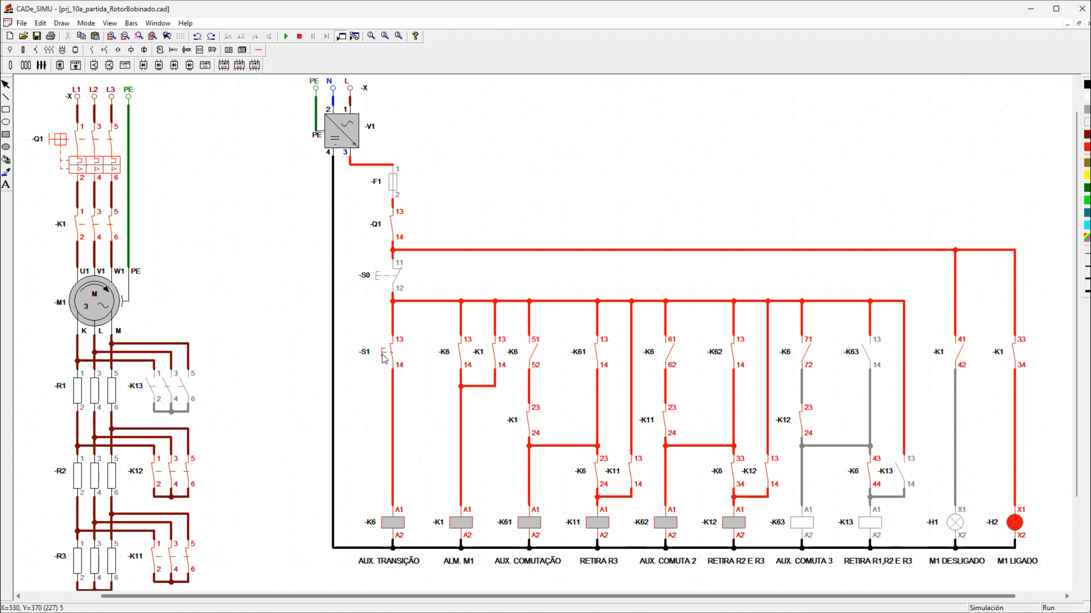
pyautogui.click(384, 359)
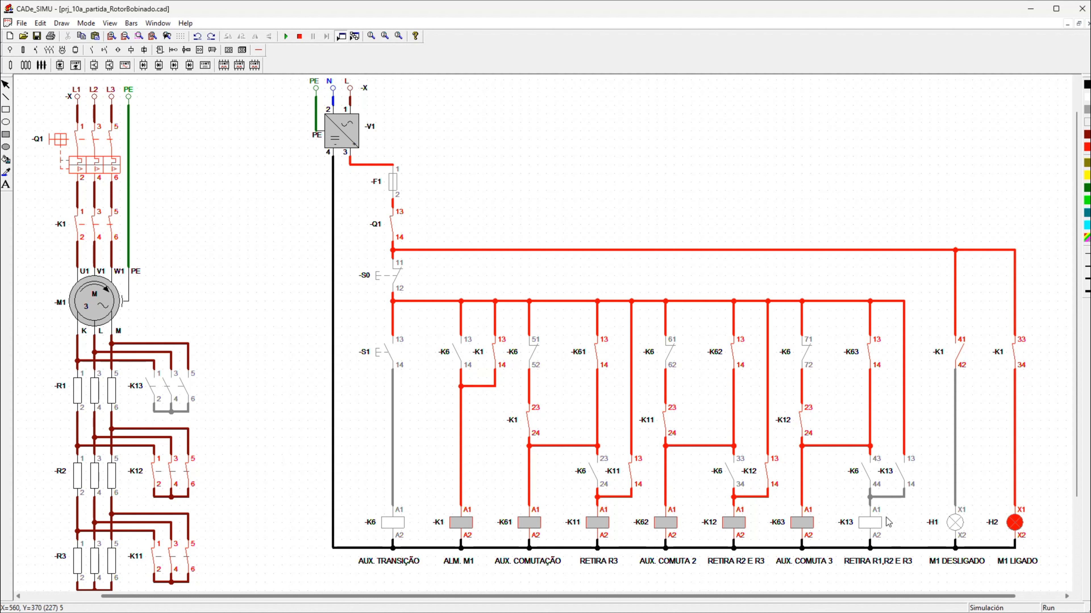
pyautogui.click(384, 359)
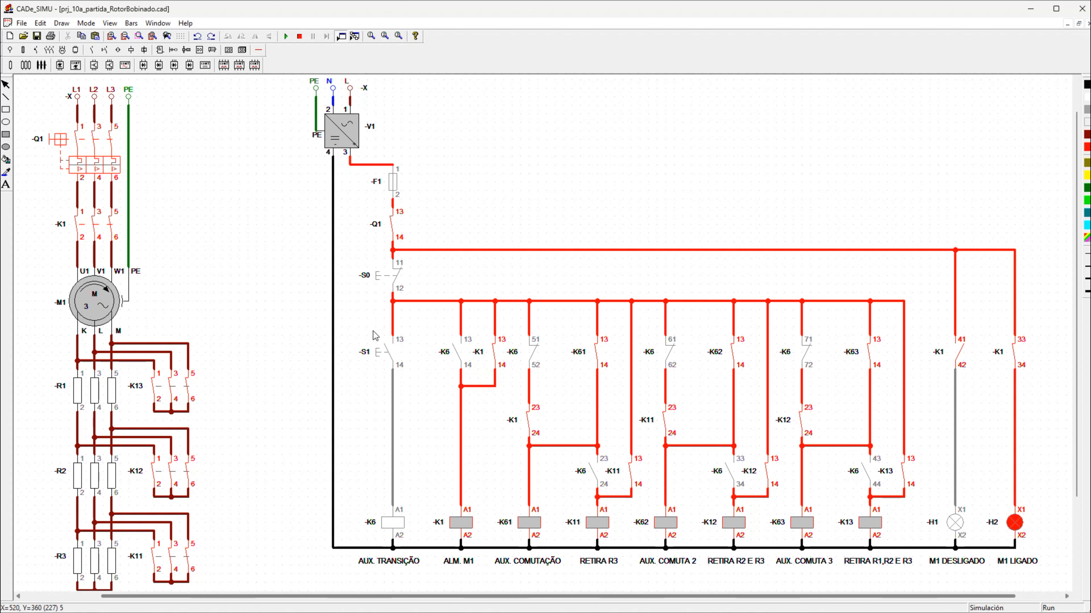
pyautogui.click(383, 283)
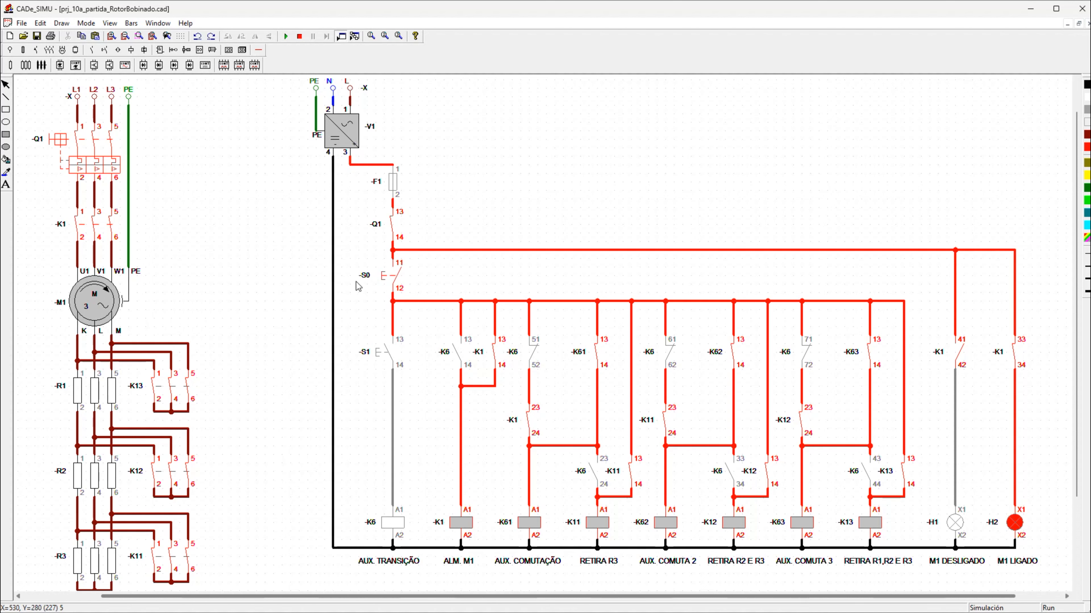